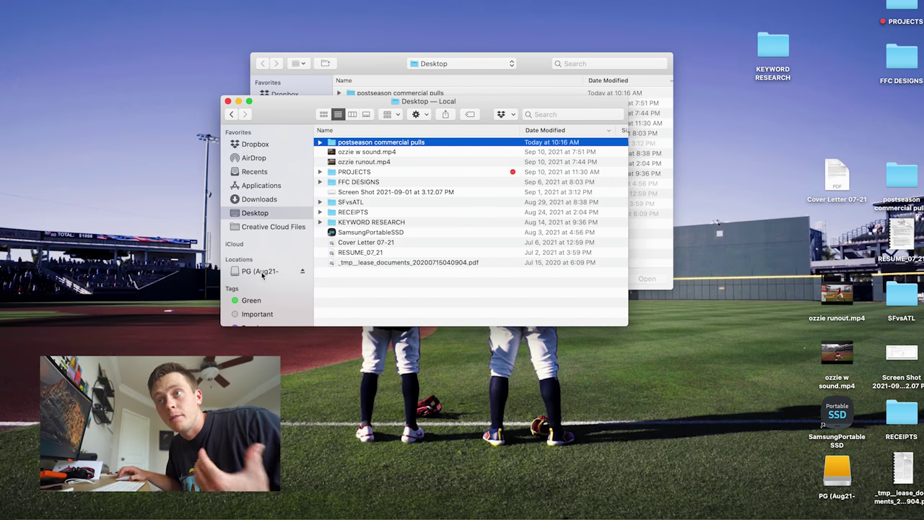
# Step: Open the MLB folder inside FOOTAGE on the PG external drive
pyautogui.click(260, 272)
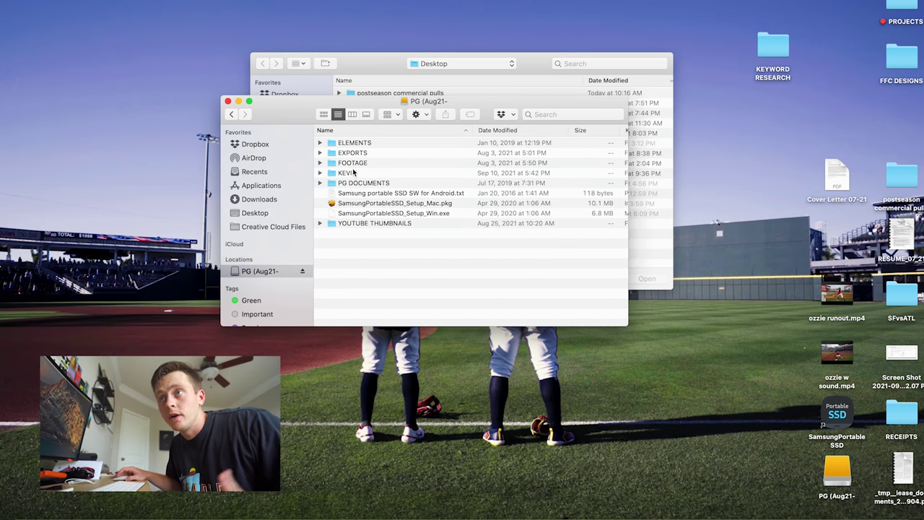
pyautogui.doubleClick(354, 164)
pyautogui.doubleClick(375, 166)
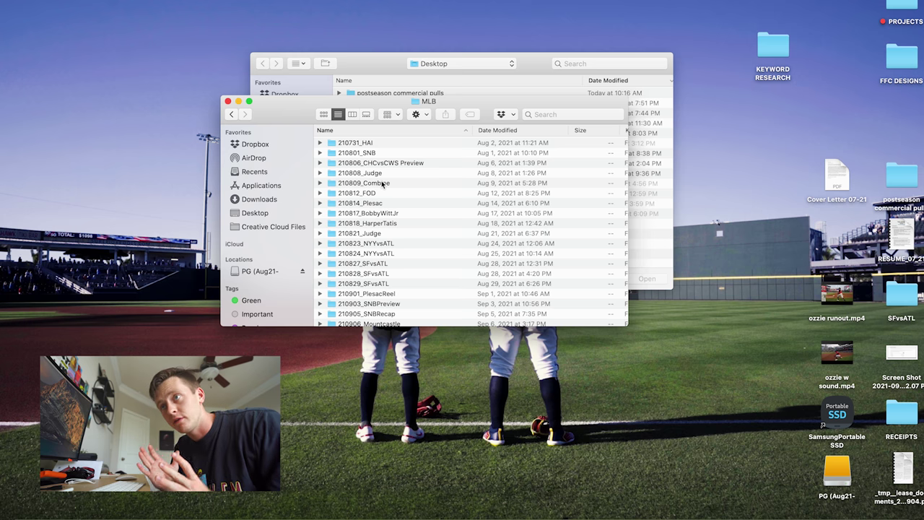
# Step: Look through the dated project folders in the MLB folder to examine their naming pattern
pyautogui.scroll(-2, 342, 214)
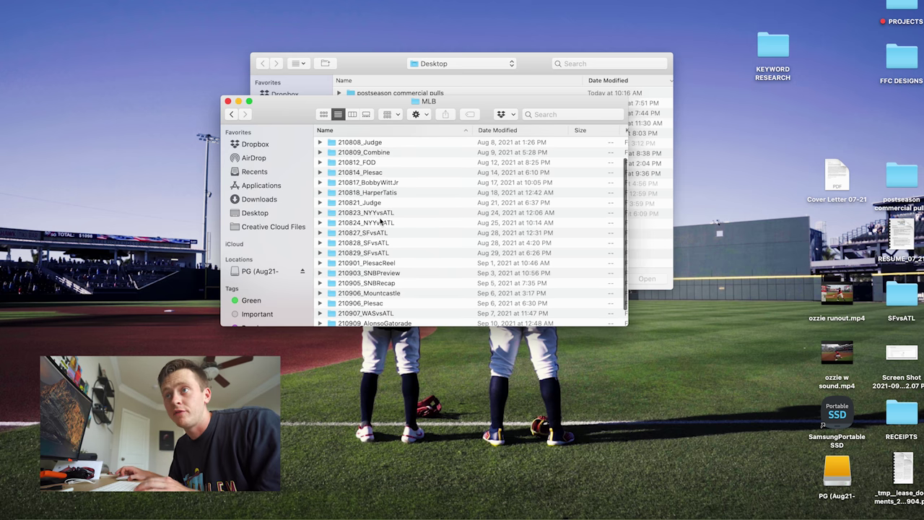
pyautogui.scroll(2, 381, 223)
pyautogui.click(376, 185)
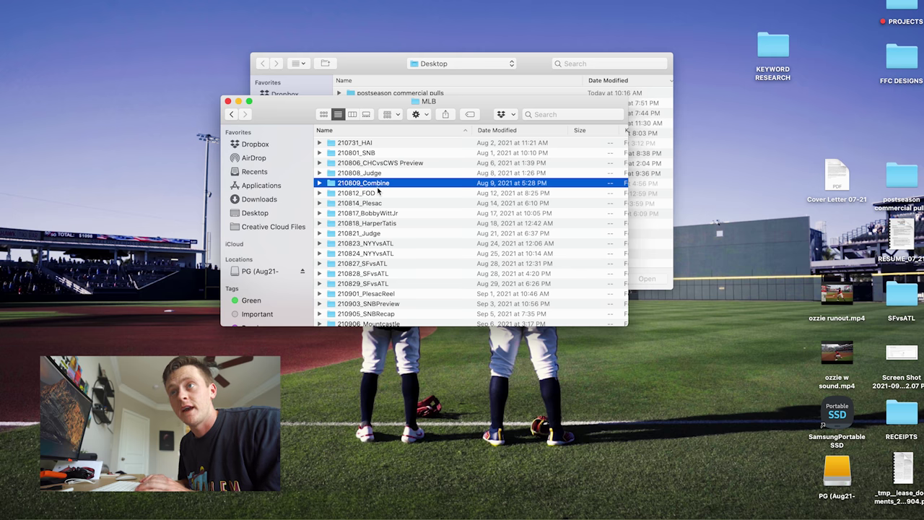
pyautogui.press('Down')
pyautogui.press('Down')
pyautogui.press('Down')
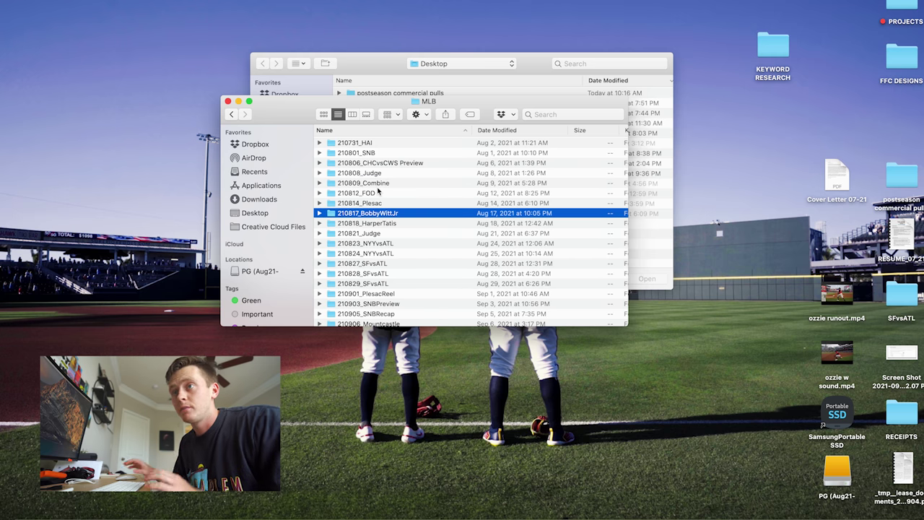
pyautogui.scroll(-2, 390, 215)
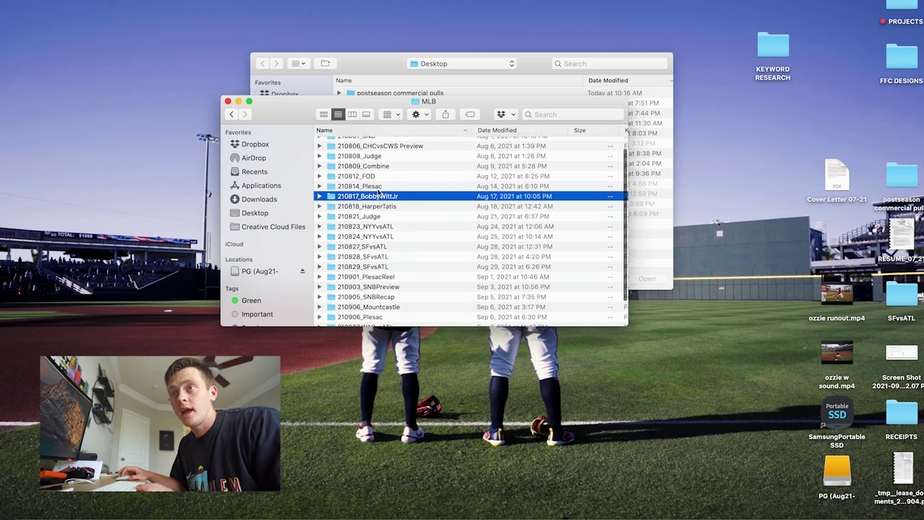
pyautogui.click(401, 235)
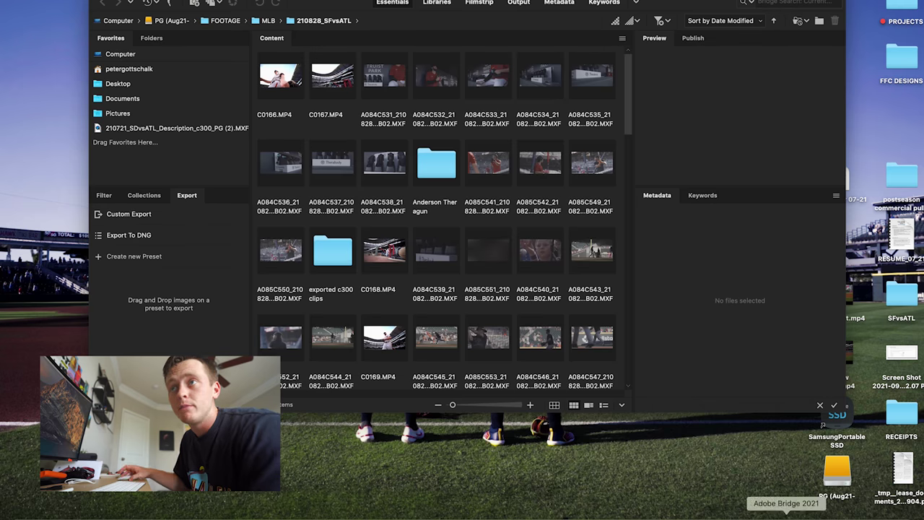
# Step: Switch to Adobe Bridge and open the folder PG > FOOTAGE > MLB > 210828_SFvsATL from the computer level
pyautogui.click(120, 54)
pyautogui.doubleClick(288, 81)
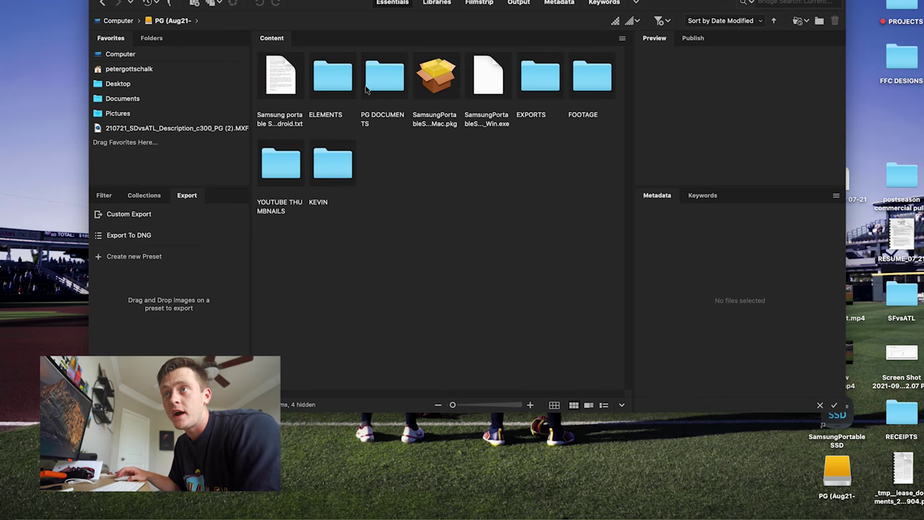
pyautogui.doubleClick(599, 85)
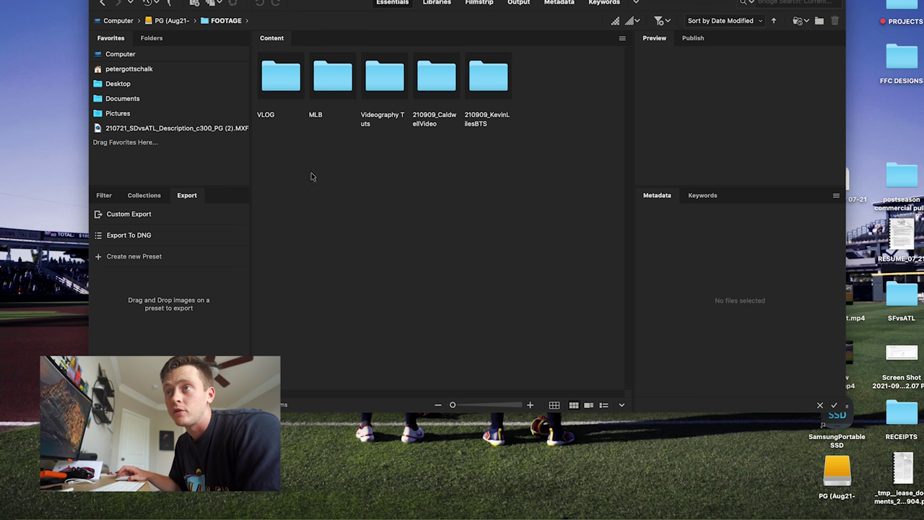
pyautogui.doubleClick(333, 78)
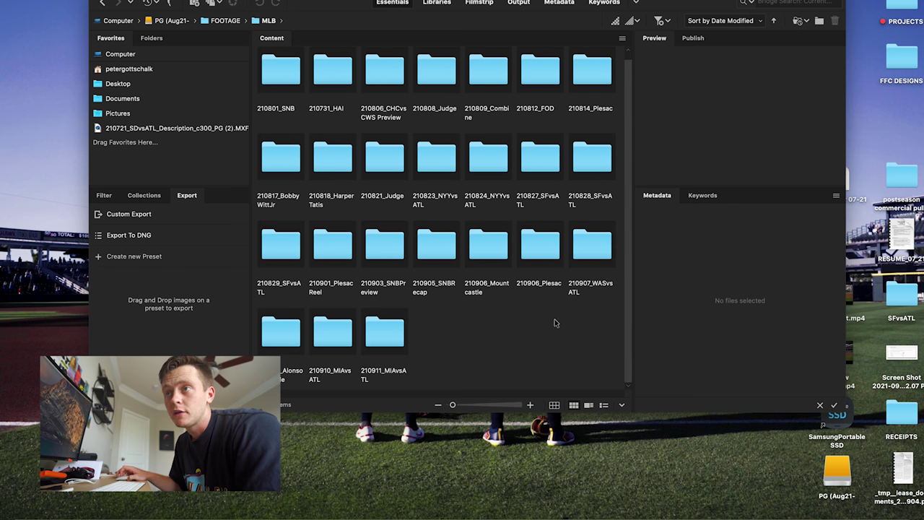
pyautogui.doubleClick(592, 166)
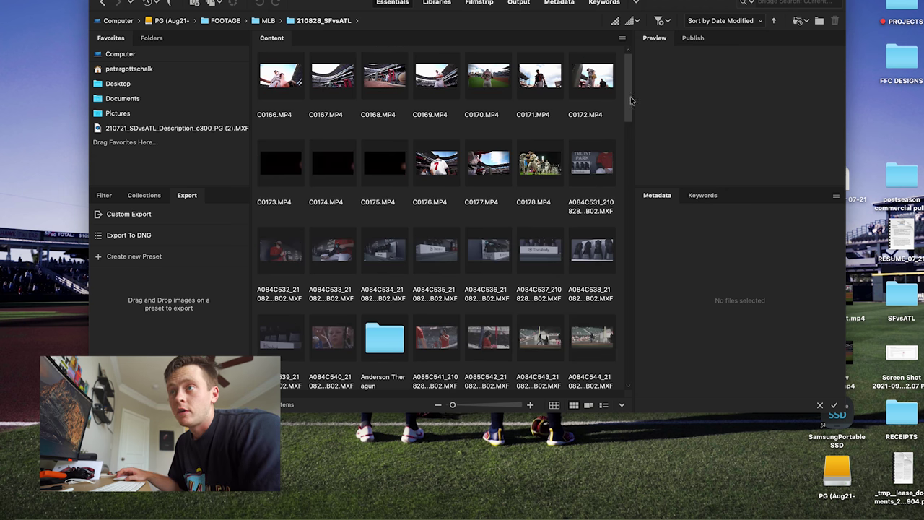
# Step: Review the folder's footage and select all the MP4 clips from C0166 through C0178
pyautogui.scroll(-15, 456, 238)
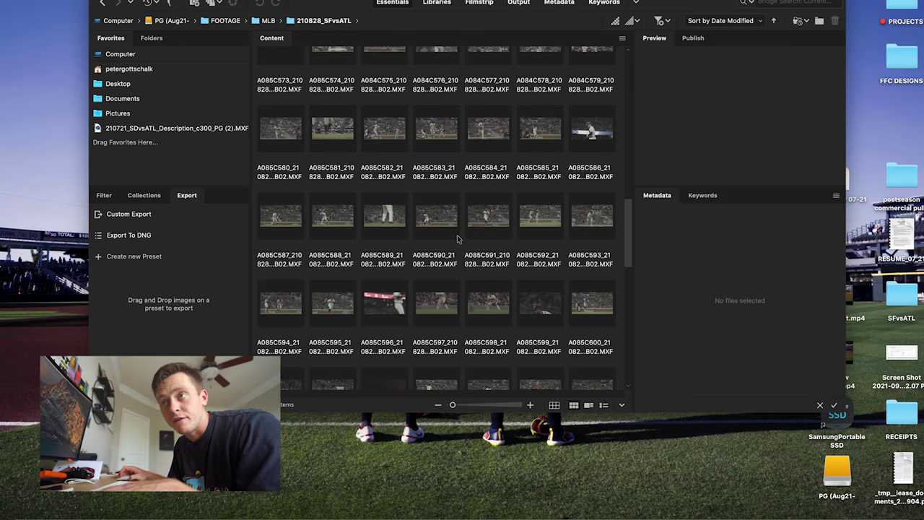
pyautogui.moveTo(625, 229); pyautogui.dragTo(629, 80)
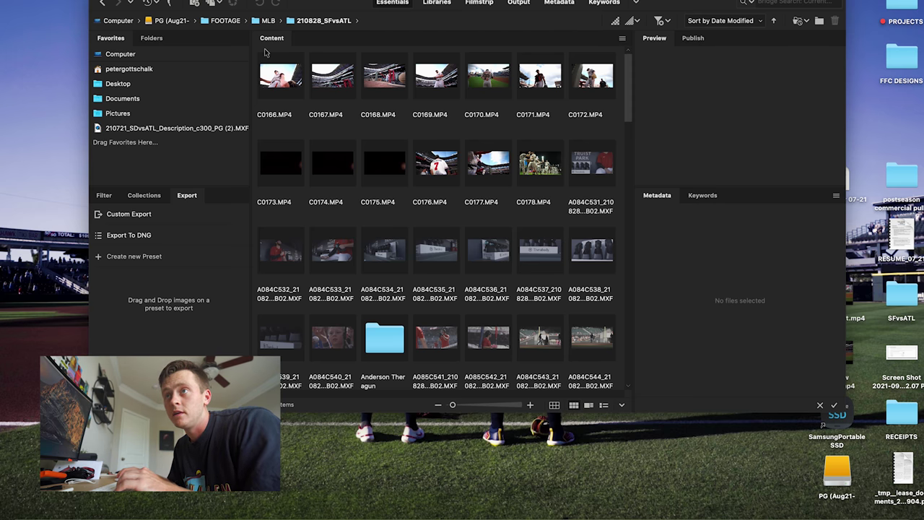
pyautogui.moveTo(264, 52); pyautogui.dragTo(580, 86)
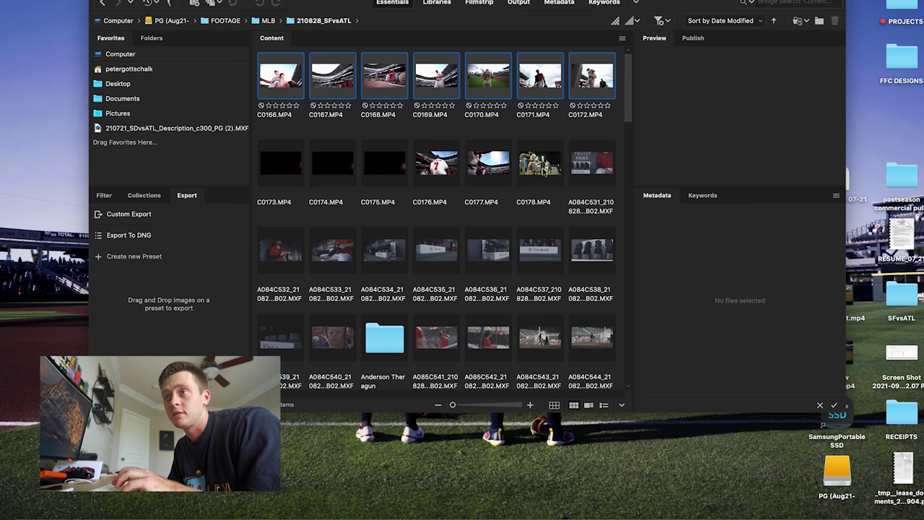
pyautogui.press('Left')
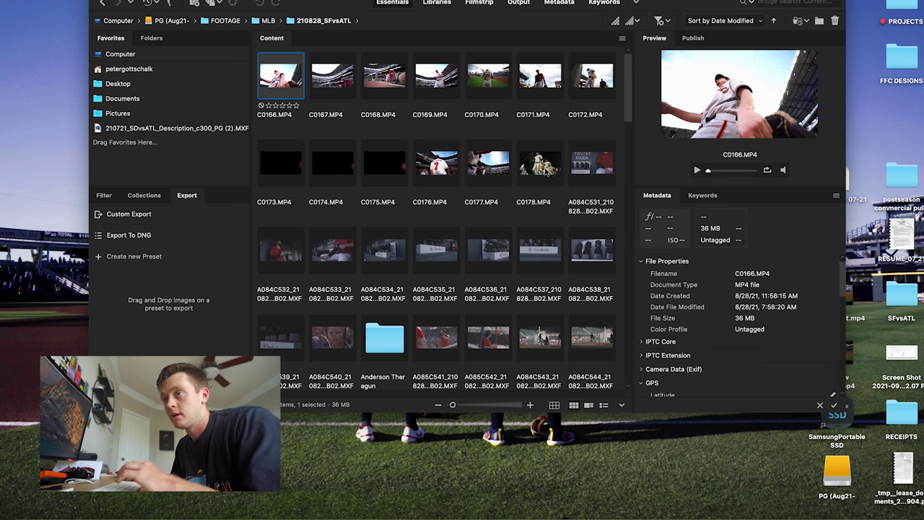
pyautogui.click(281, 132)
pyautogui.moveTo(266, 133); pyautogui.dragTo(538, 177)
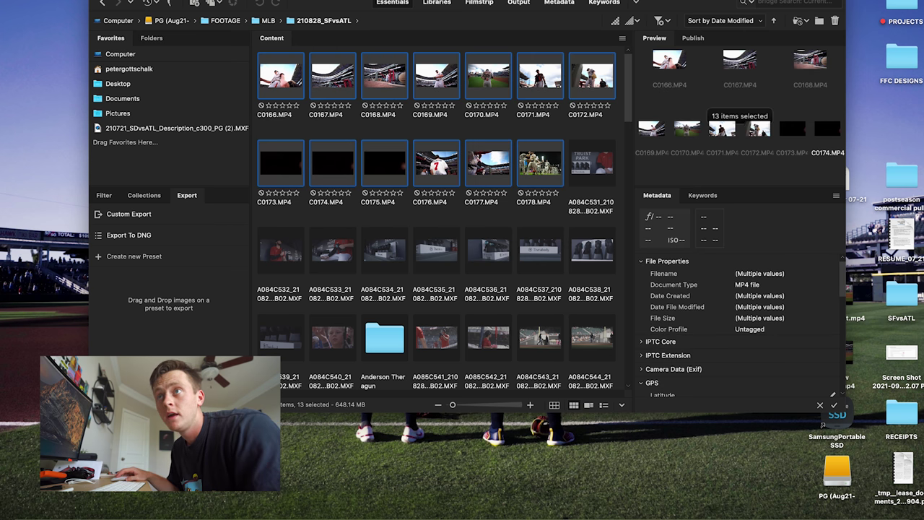
# Step: Start a batch rename of the selected clips with the text parts "210828_", "_SFvsATL" and "_Description"
pyautogui.click(238, 0)
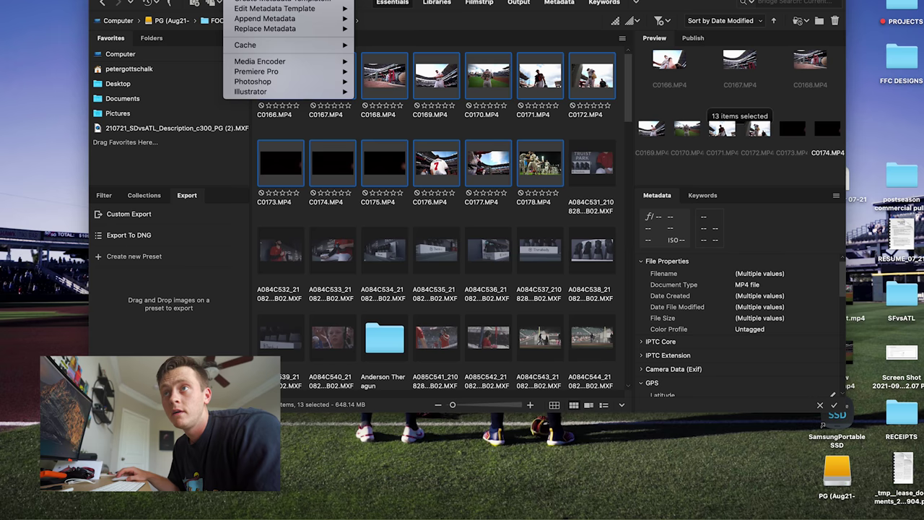
pyautogui.click(253, 0)
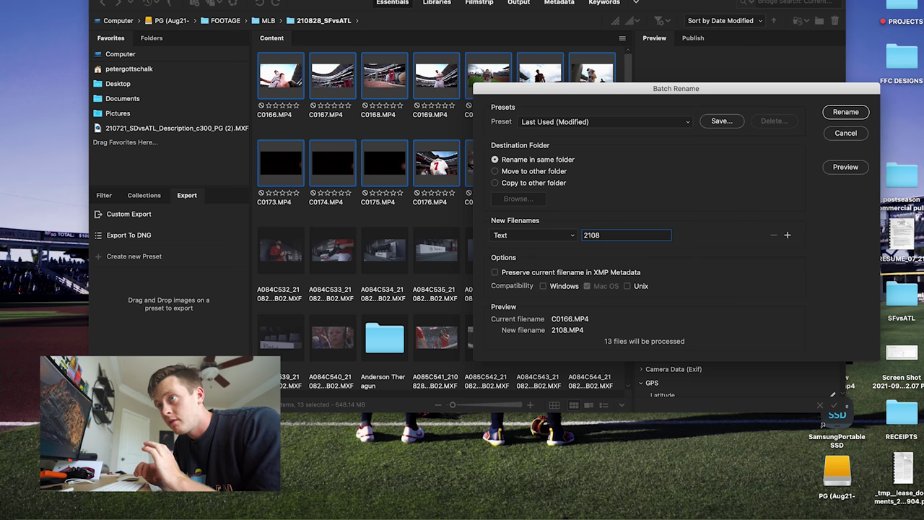
pyautogui.write('28_')
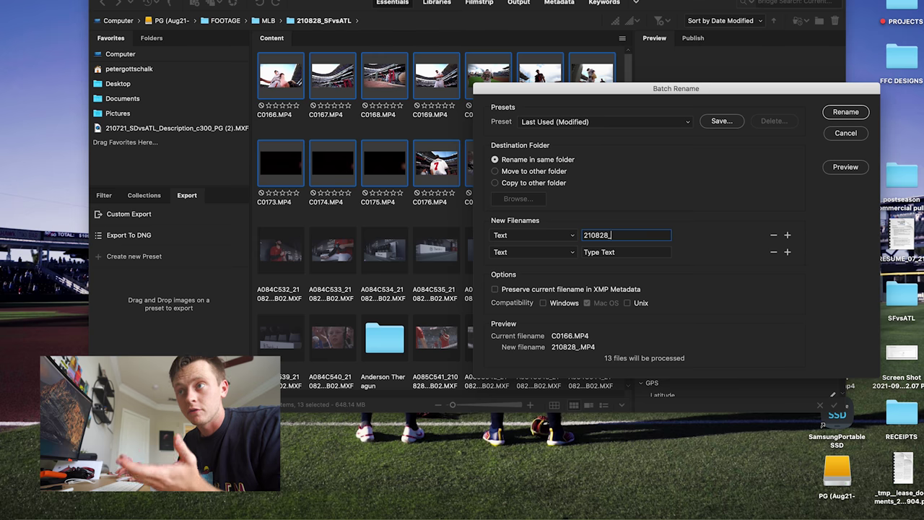
pyautogui.click(625, 252)
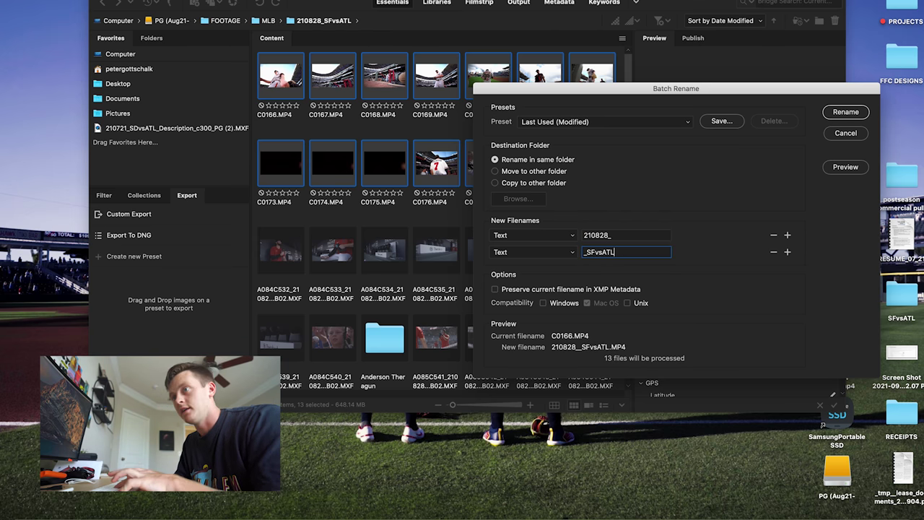
pyautogui.click(788, 253)
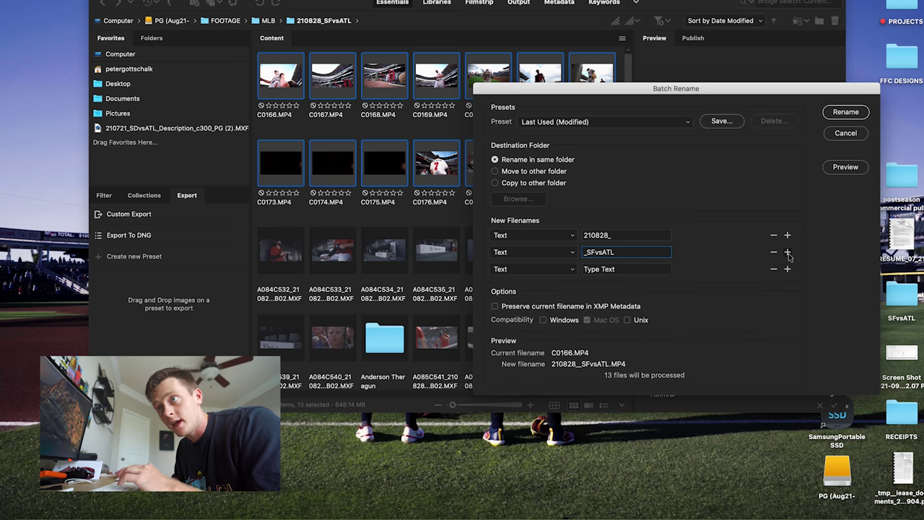
pyautogui.click(628, 268)
pyautogui.write('_Description')
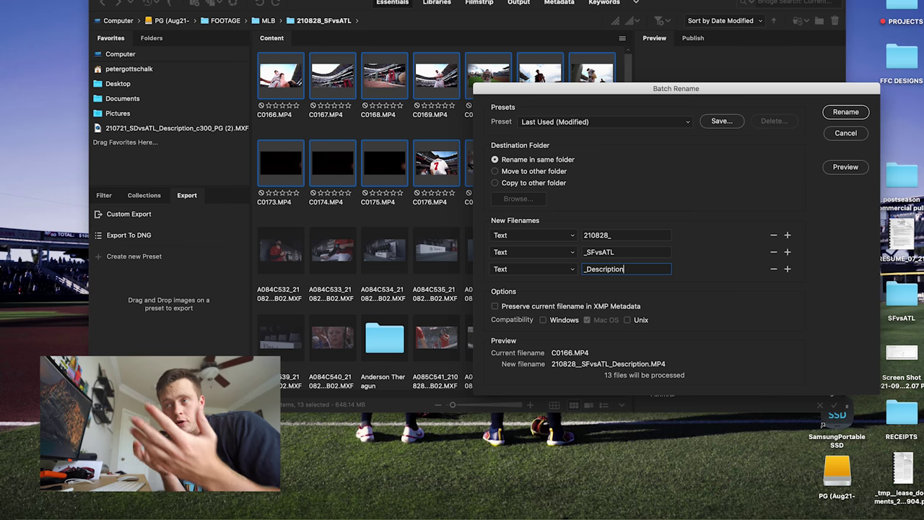
# Step: Append the text parts "_a7iii" and "_PG" to the new filenames and run the batch rename
pyautogui.click(788, 269)
pyautogui.click(592, 286)
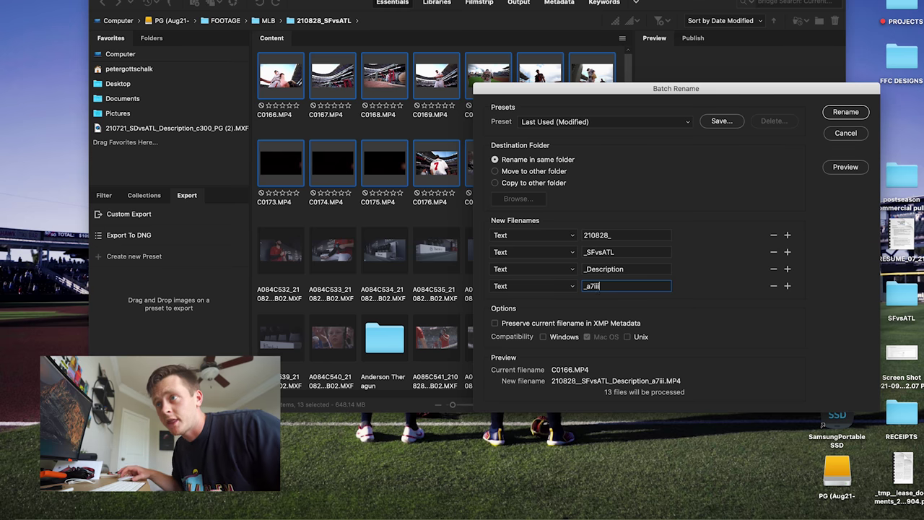
pyautogui.click(787, 287)
pyautogui.click(659, 302)
pyautogui.write('_PG')
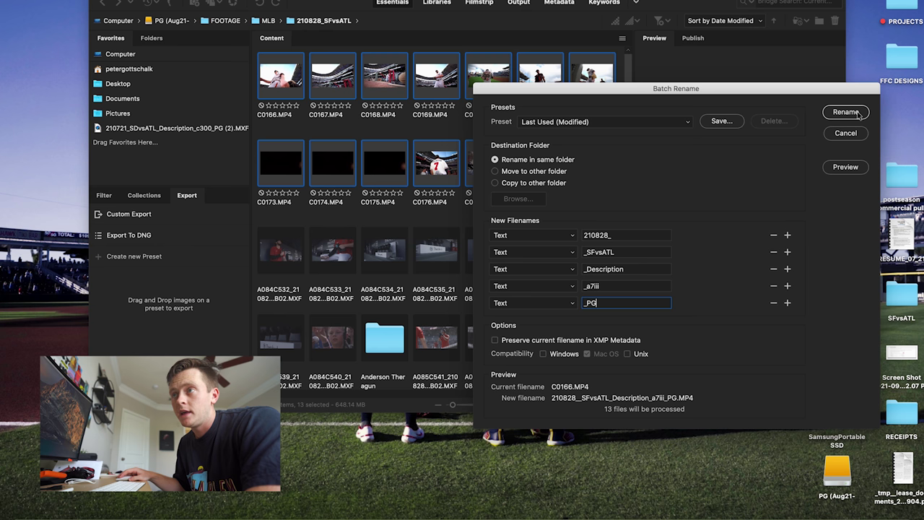
pyautogui.click(856, 113)
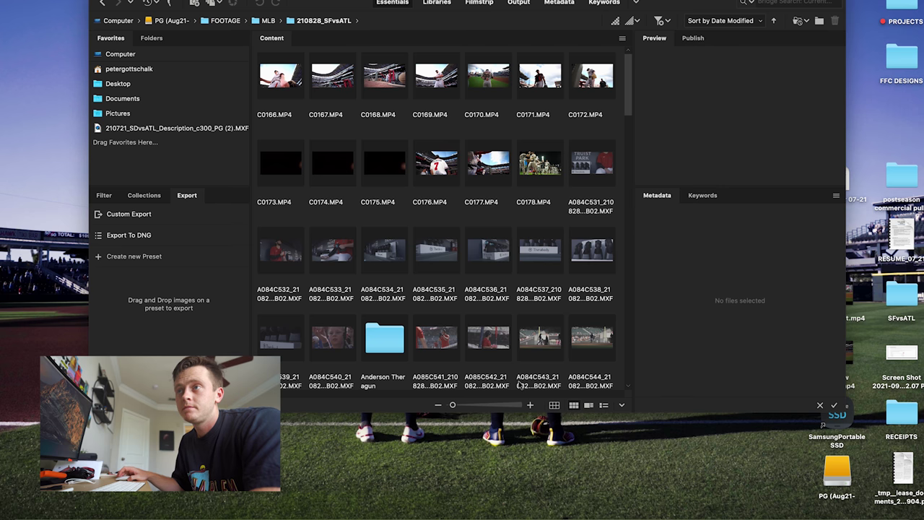
# Step: Switch to Finder, open the 210828_SFvsATL folder and widen the name column to show the full filenames
pyautogui.click(30, 517)
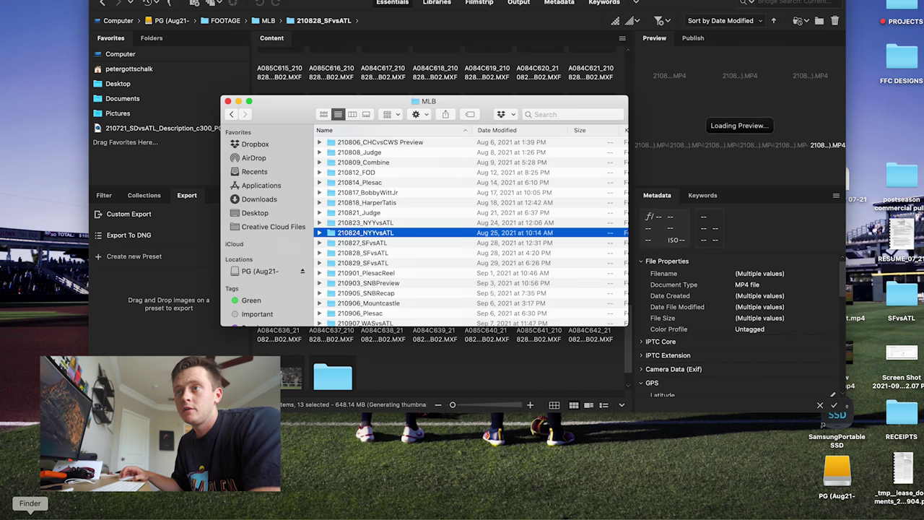
pyautogui.moveTo(291, 118); pyautogui.dragTo(453, 159)
pyautogui.click(516, 295)
pyautogui.doubleClick(516, 296)
pyautogui.scroll(-15, 517, 295)
pyautogui.scroll(15, 517, 293)
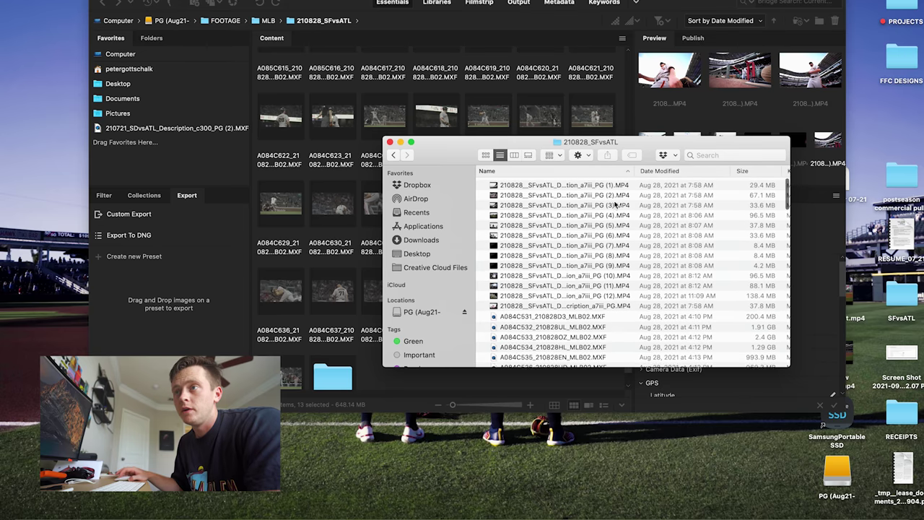
pyautogui.moveTo(636, 174); pyautogui.dragTo(725, 173)
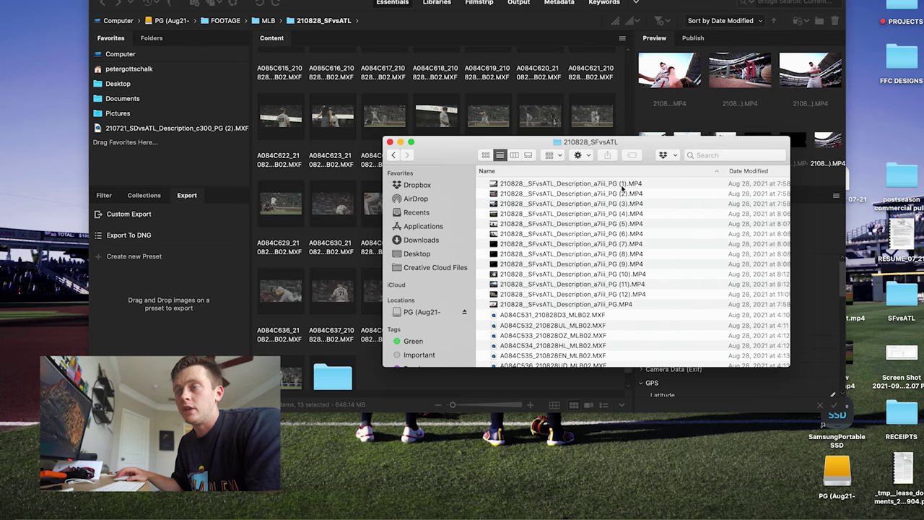
# Step: Preview the a7iii clip numbered (6) and rename it "210828__SFvsATL_Logan Webb Pregame_a7iii_PG.MP4"
pyautogui.click(620, 185)
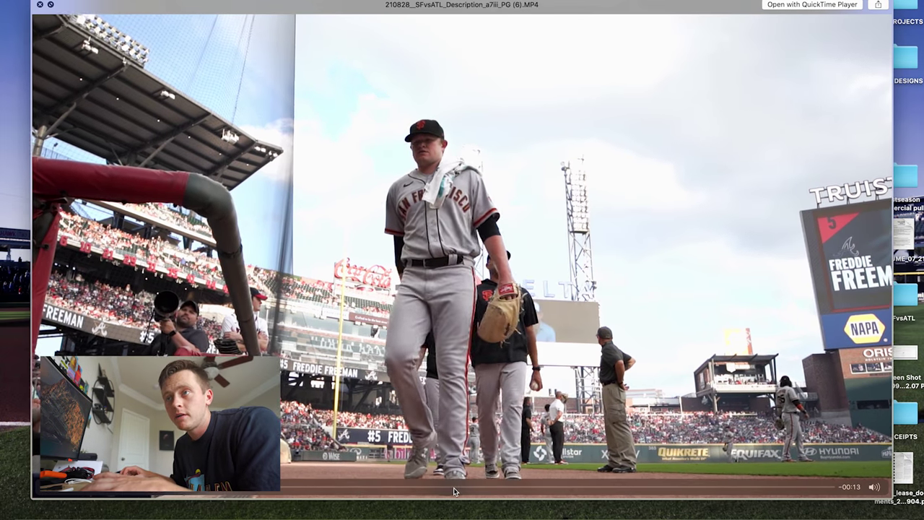
pyautogui.click(417, 483)
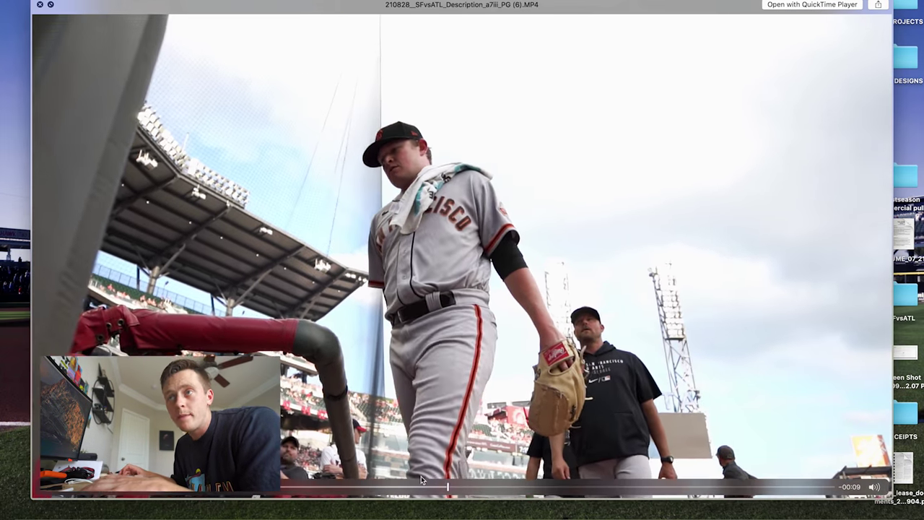
pyautogui.press('space')
pyautogui.press('Return')
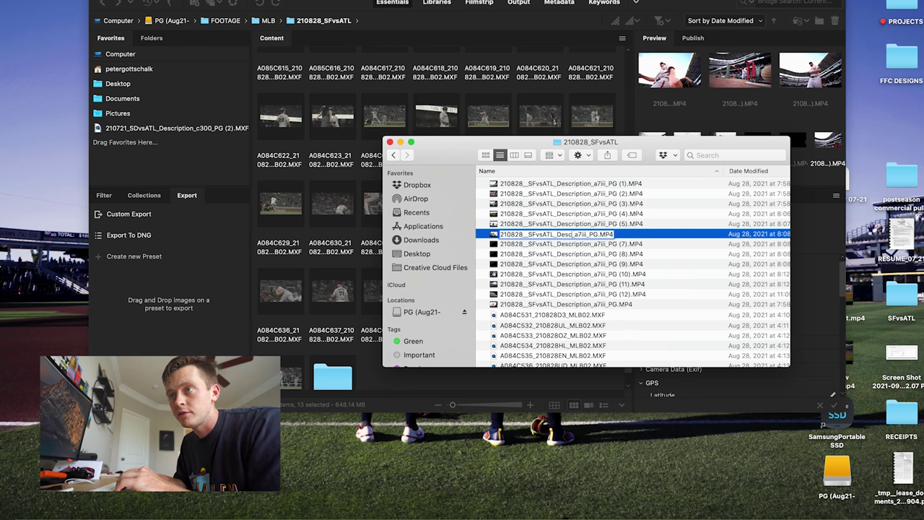
pyautogui.write('Logan We')
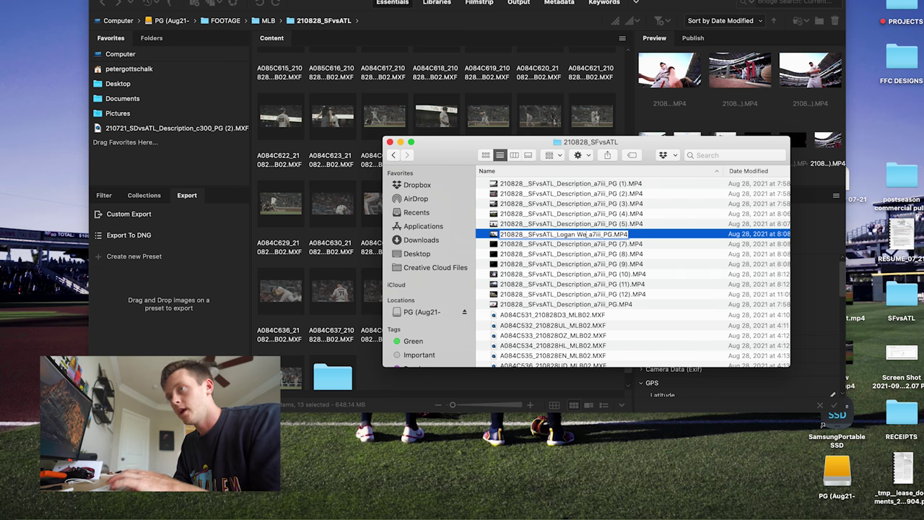
pyautogui.write('bb Pregame')
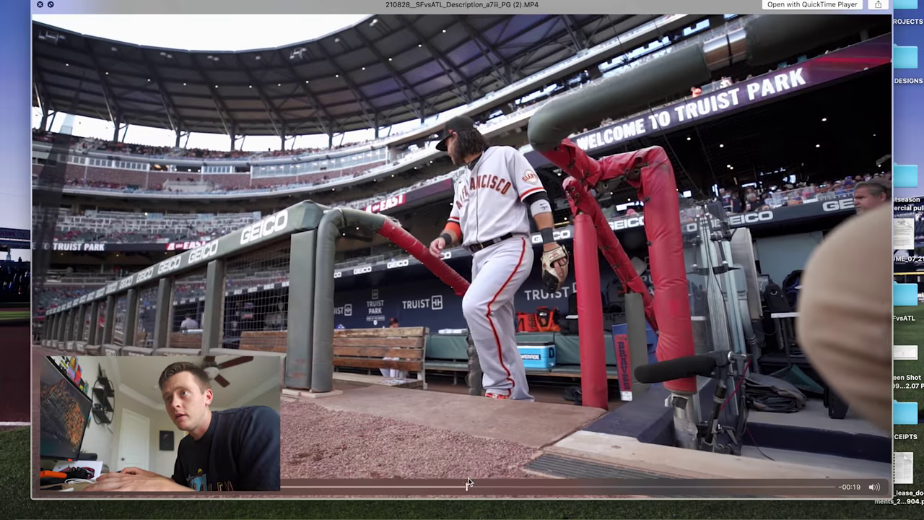
# Step: Skim through the preview of the a7iii clip numbered (2) and rename it "210828__SFvsATL_Brandon Crawford pregame slow motion_a7iii_PG.MP4"
pyautogui.moveTo(469, 482); pyautogui.dragTo(592, 465)
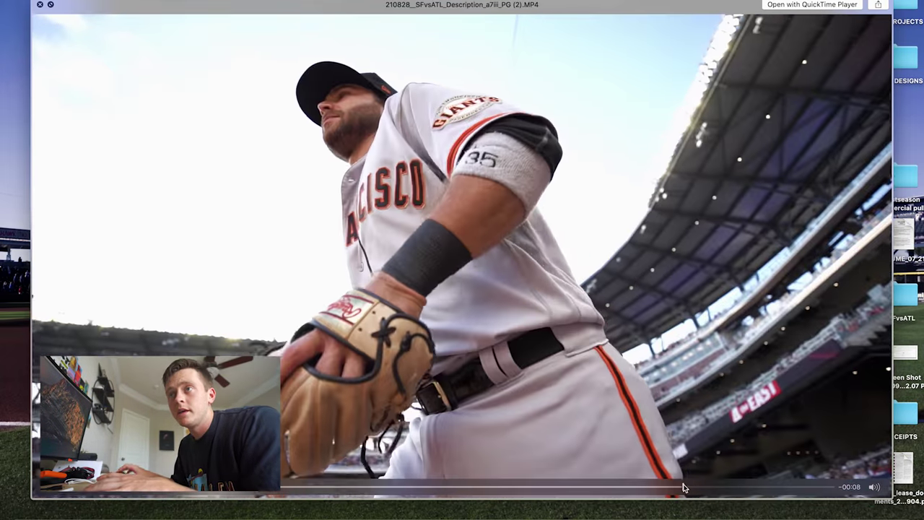
pyautogui.press('space')
pyautogui.press('Return')
pyautogui.press('Right')
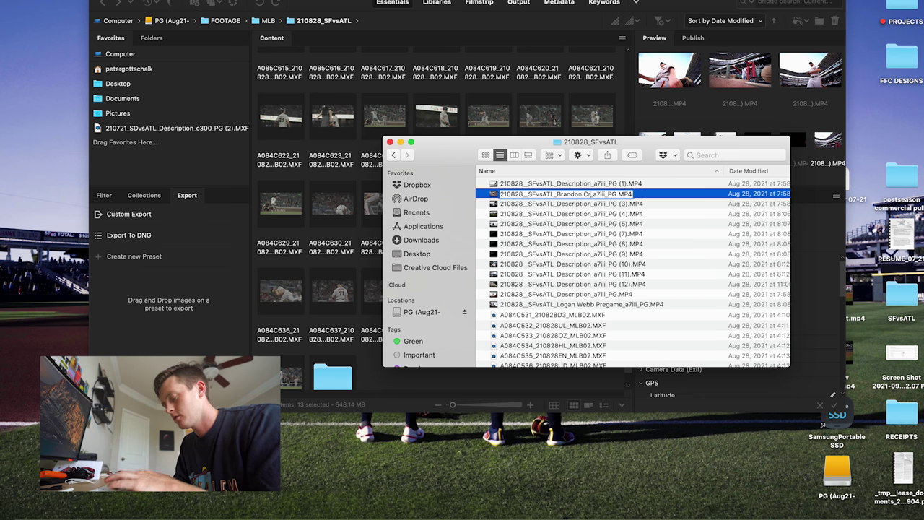
pyautogui.write('pregame slow motion')
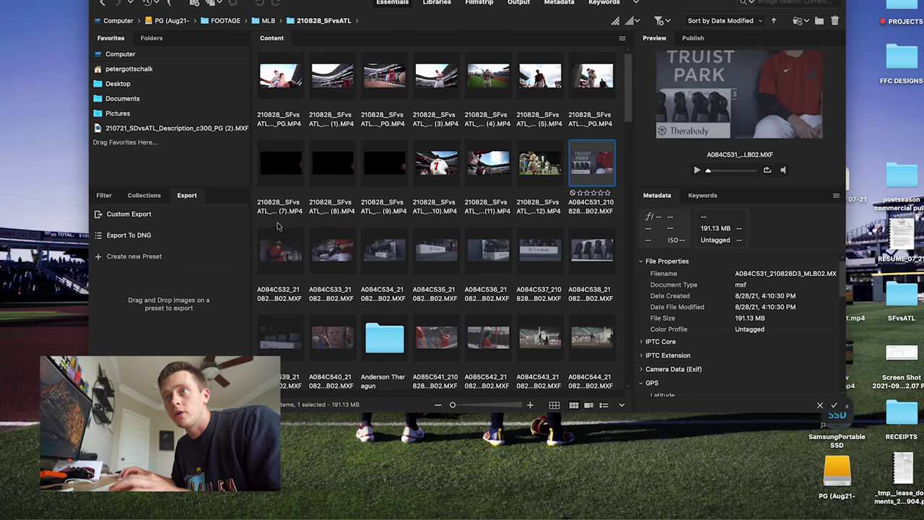
# Step: Switch to Bridge, select all the MXF clips and batch rename them with the camera text part set to "_c300"
pyautogui.moveTo(278, 226); pyautogui.dragTo(612, 278)
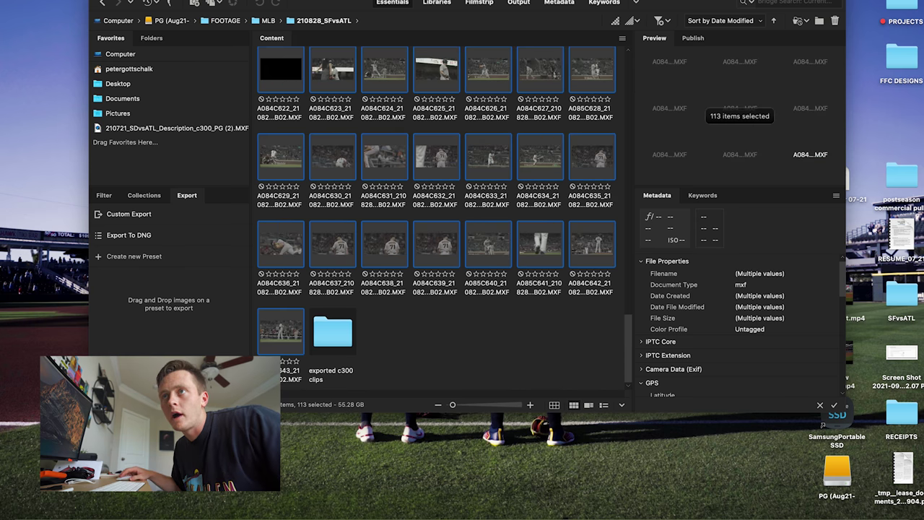
pyautogui.click(243, 0)
pyautogui.click(261, 0)
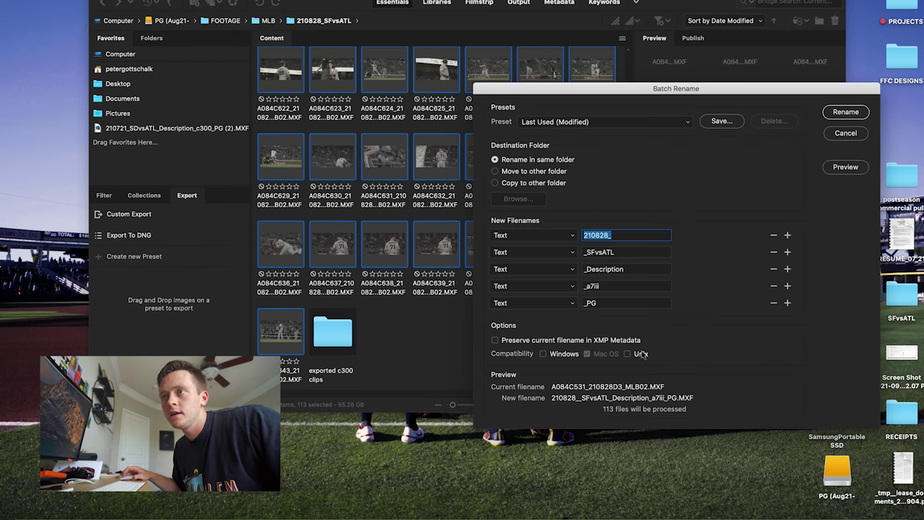
pyautogui.click(623, 284)
pyautogui.press('BackSpace')
pyautogui.press('BackSpace')
pyautogui.press('BackSpace')
pyautogui.press('BackSpace')
pyautogui.press('BackSpace')
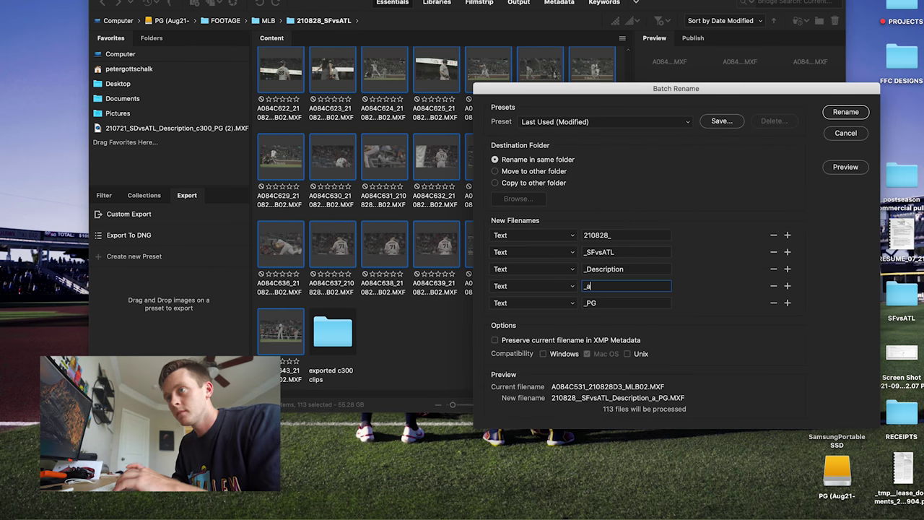
pyautogui.write('c300')
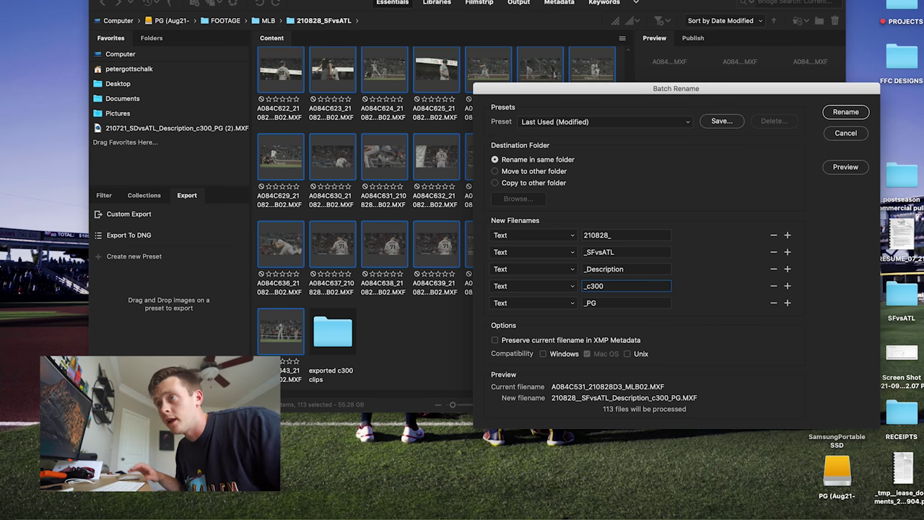
pyautogui.click(846, 112)
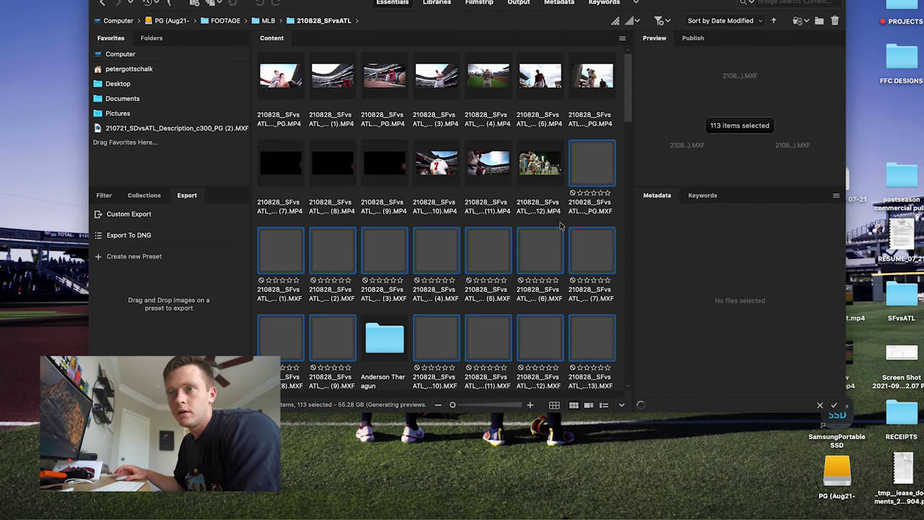
# Step: Switch to Finder and try to preview the c300 clip numbered (11)
pyautogui.click(30, 517)
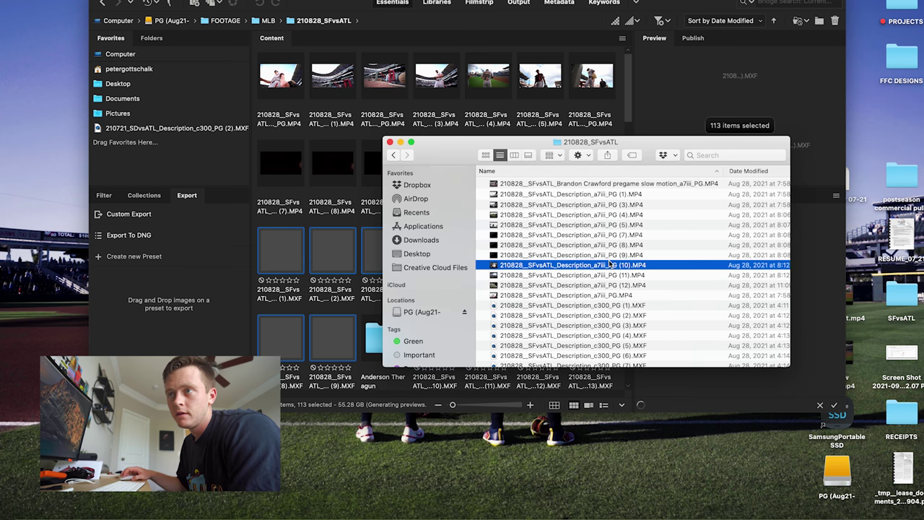
pyautogui.scroll(-4, 609, 262)
pyautogui.click(606, 292)
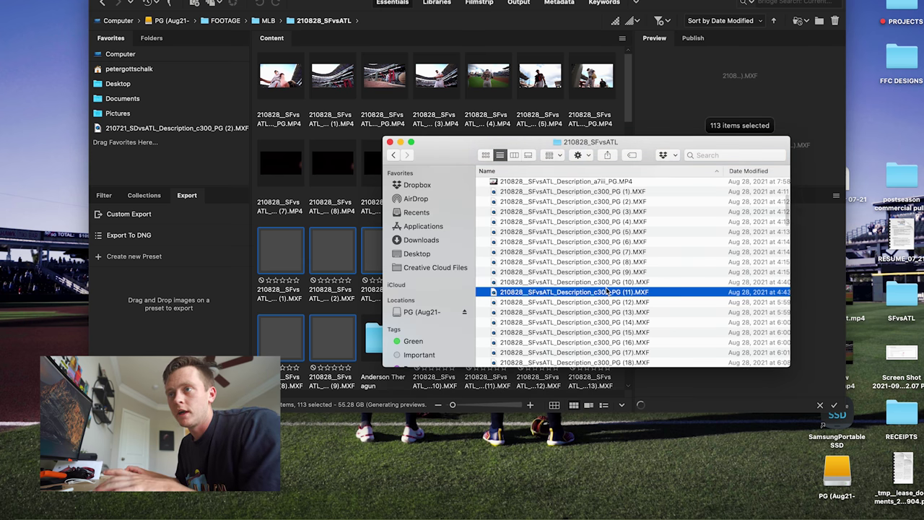
pyautogui.press('space')
pyautogui.press('space')
# Step: Switch to Bridge, play the preview of the c300 clip numbered (19) and reveal that clip in Finder
pyautogui.click(541, 172)
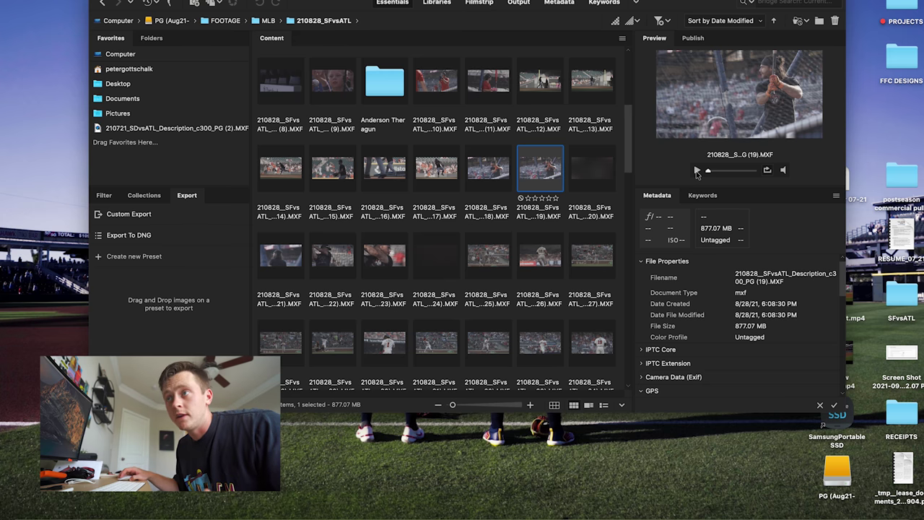
pyautogui.click(697, 171)
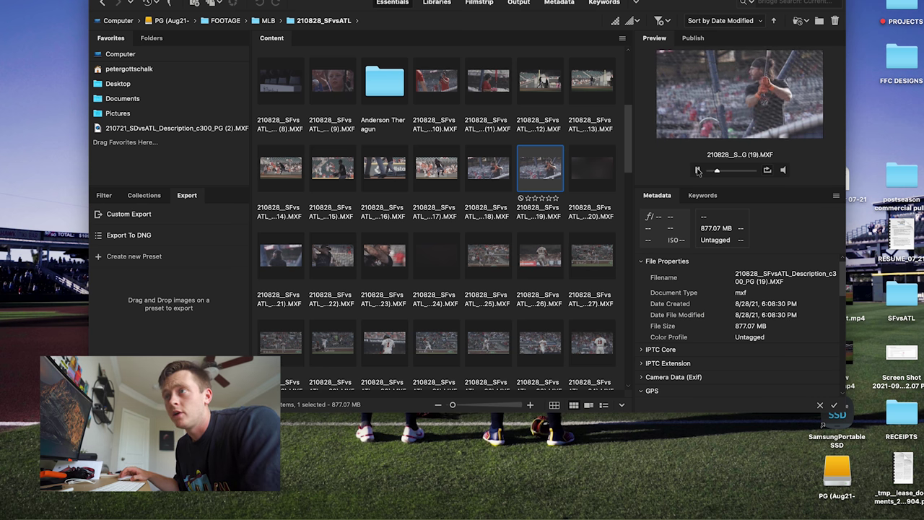
pyautogui.click(697, 171)
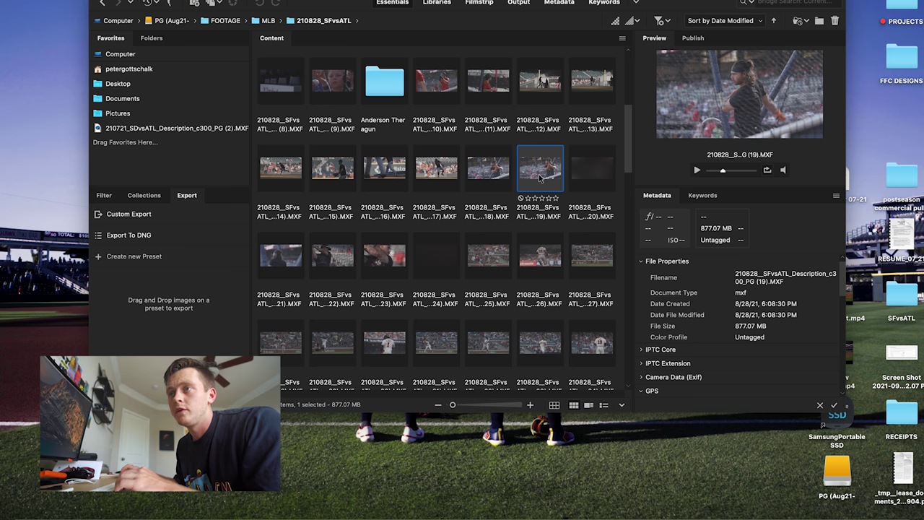
pyautogui.rightClick(540, 178)
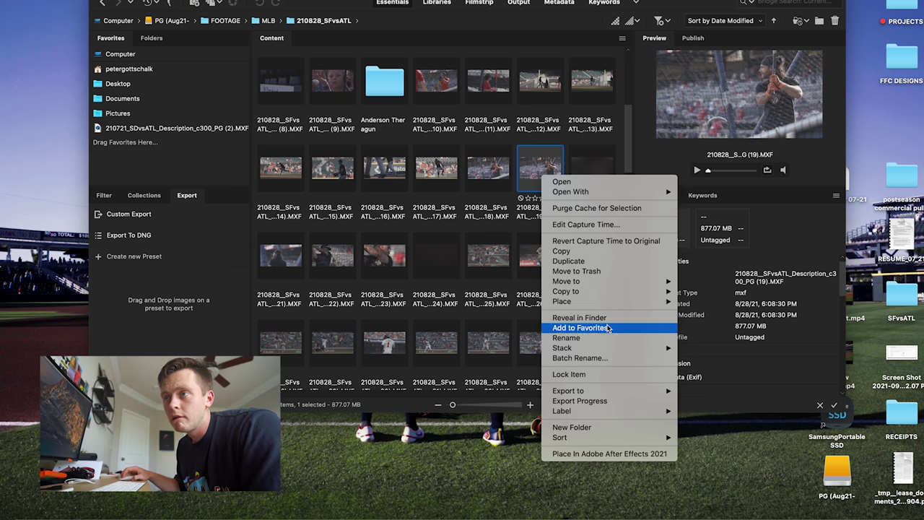
pyautogui.click(577, 317)
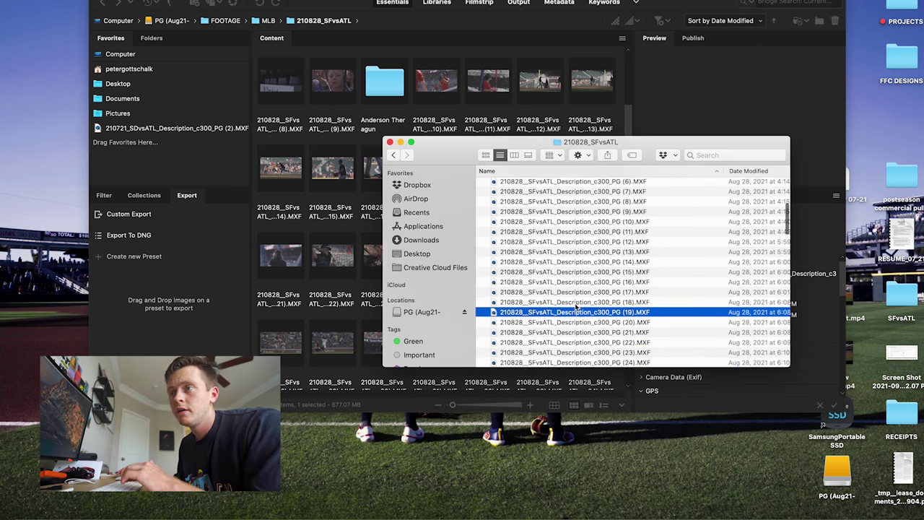
# Step: Rename the revealed c300 clip "210828__SFvsATL_Brandon Crawford pregame BP_c300_PG.MXF", without its number
pyautogui.press('Return')
pyautogui.press('Right')
pyautogui.press('BackSpace')
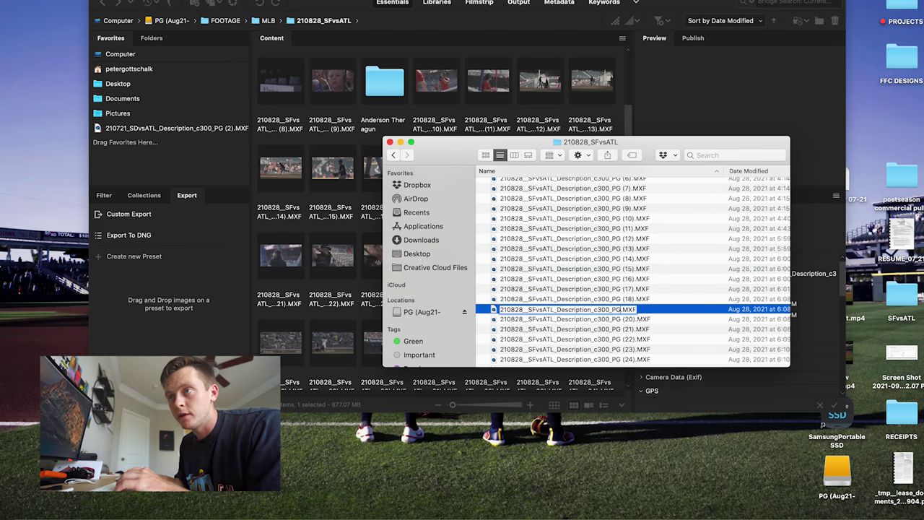
pyautogui.press('BackSpace')
pyautogui.press('BackSpace')
pyautogui.press('BackSpace')
pyautogui.press('BackSpace')
pyautogui.press('BackSpace')
pyautogui.press('BackSpace')
pyautogui.press('BackSpace')
pyautogui.press('BackSpace')
pyautogui.press('BackSpace')
pyautogui.press('BackSpace')
pyautogui.press('BackSpace')
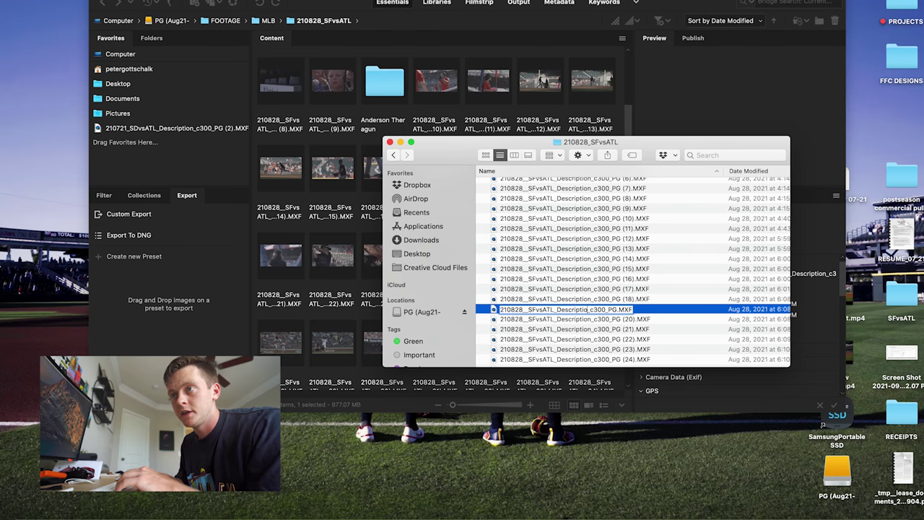
pyautogui.write('Brandon Cra')
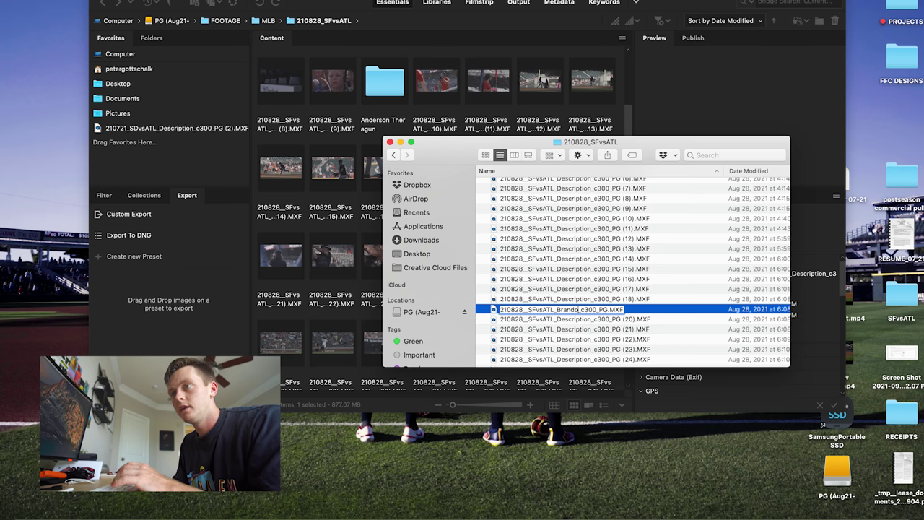
pyautogui.write('igford prega')
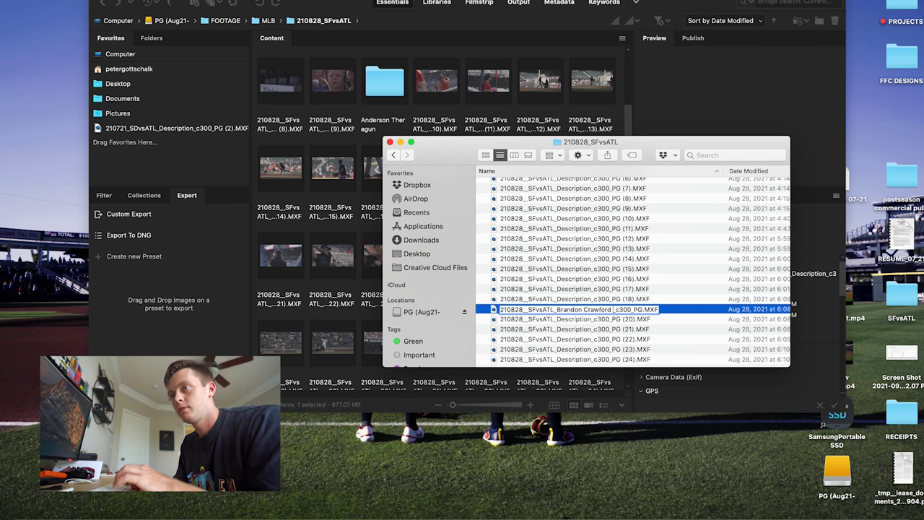
pyautogui.write('me BP')
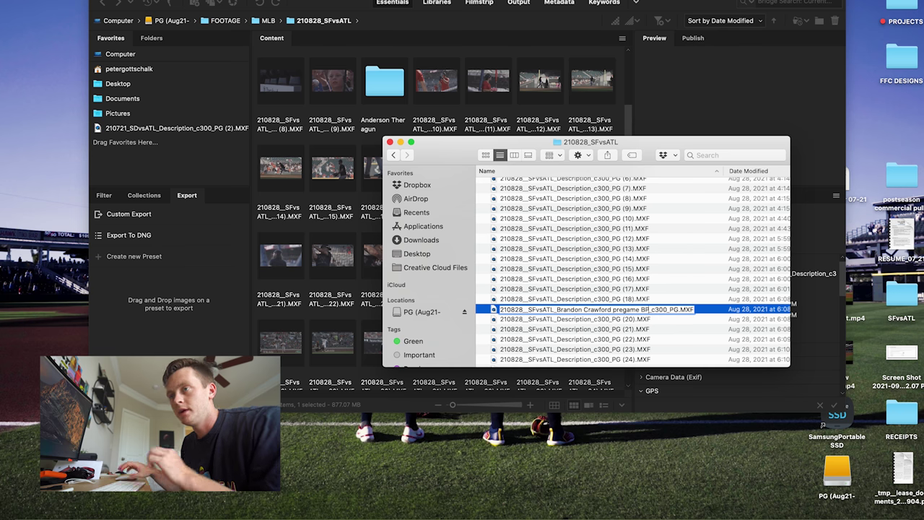